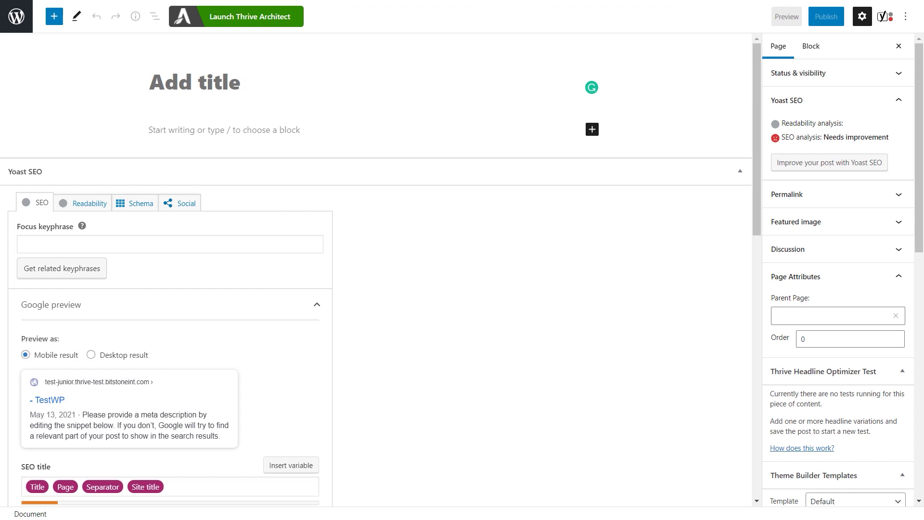
# Step: Title the new WordPress page 'Importing and exporting Landing Pages'
pyautogui.click(172, 73)
pyautogui.write('Impo')
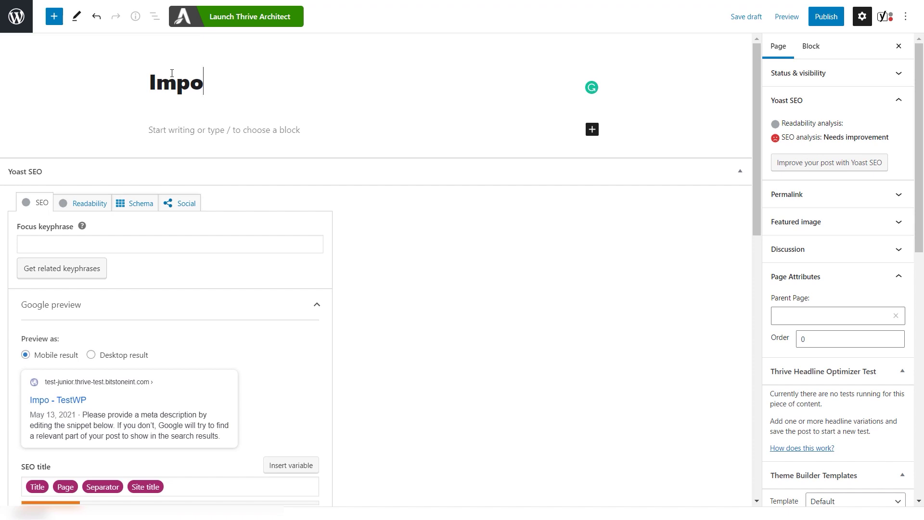
pyautogui.write('rting and exporting Landing Pages')
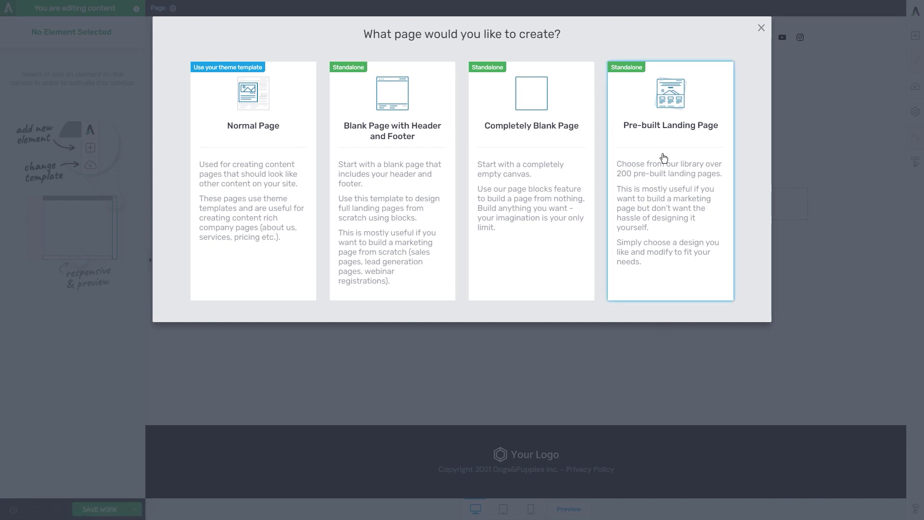
# Step: Start from a pre-built landing page and pick the Ommi Theme's Local Business 01 template
pyautogui.click(664, 107)
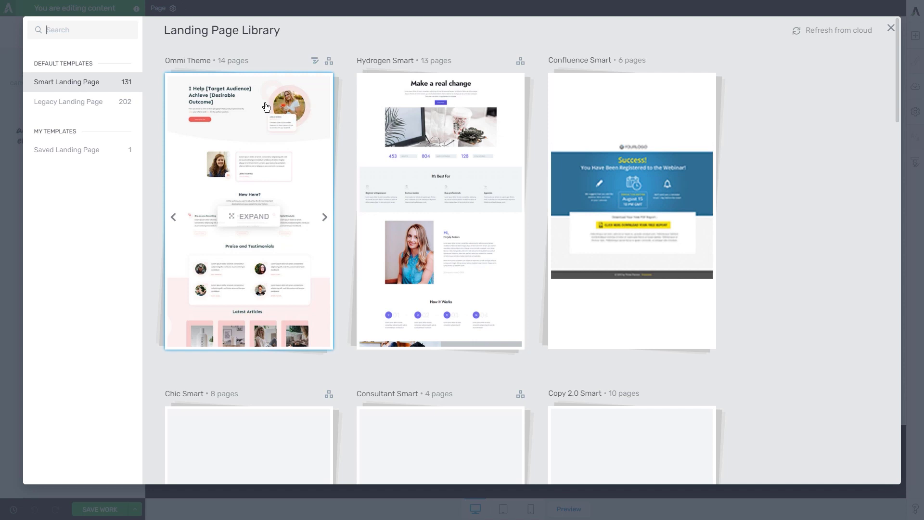
pyautogui.tripleClick(177, 59)
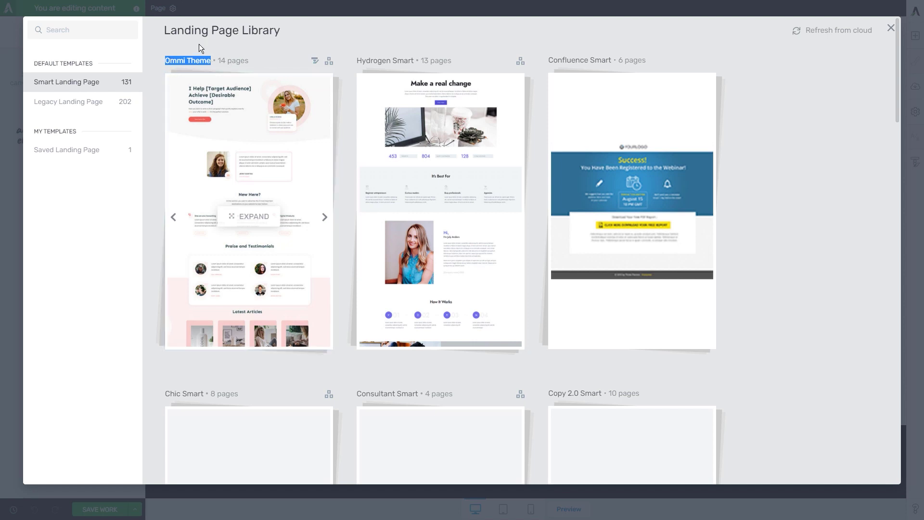
pyautogui.click(181, 50)
pyautogui.click(255, 259)
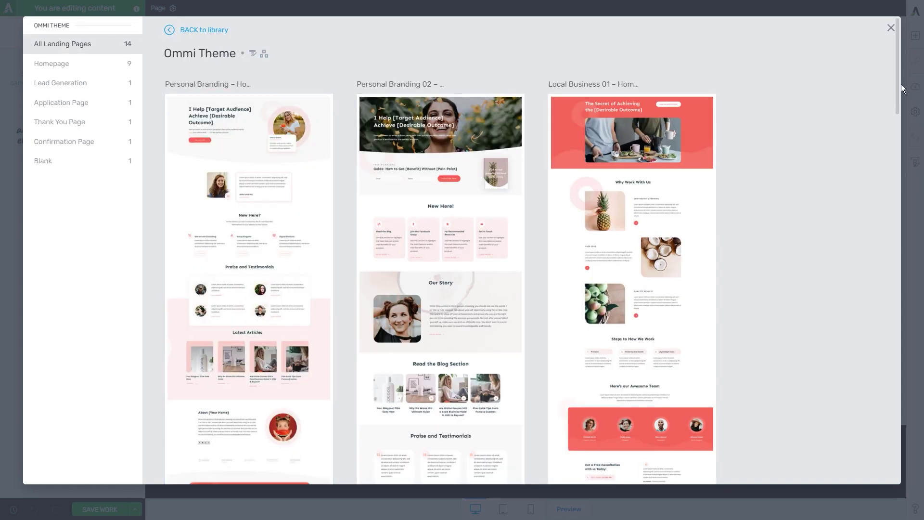
pyautogui.moveTo(899, 66); pyautogui.dragTo(853, 99)
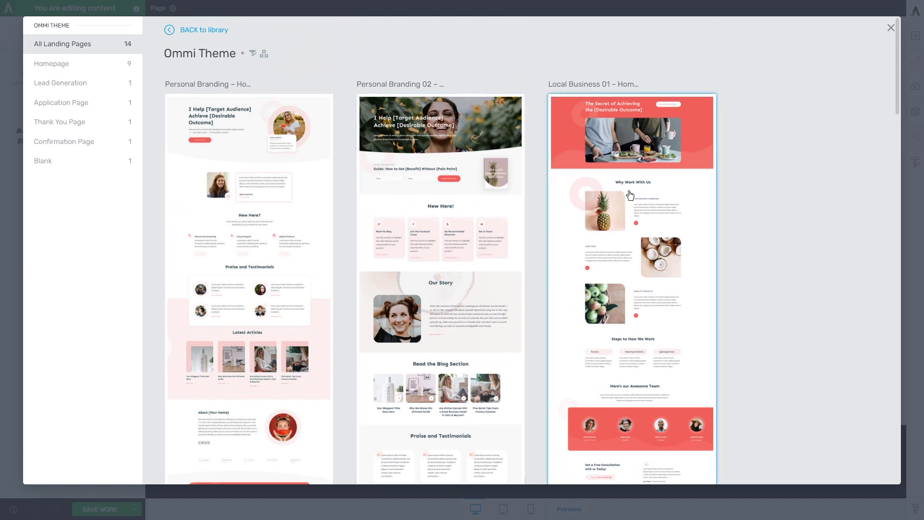
pyautogui.click(661, 184)
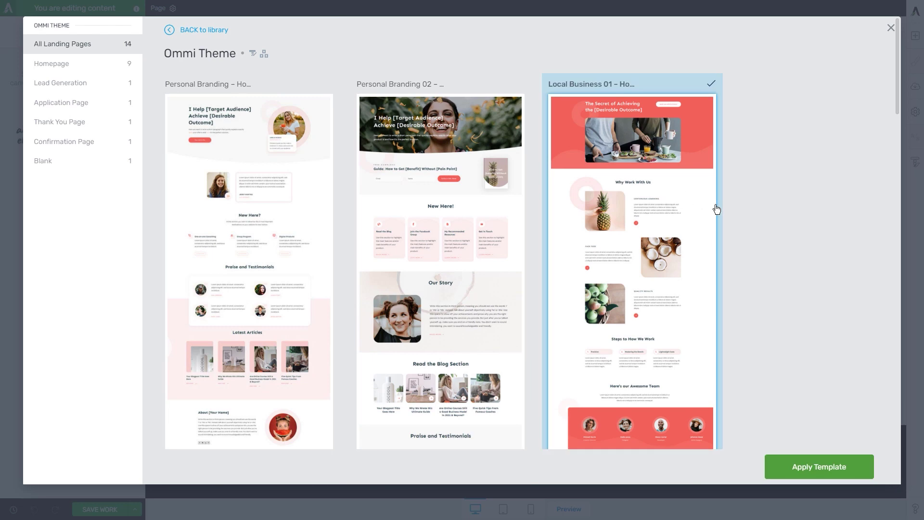
# Step: Apply the Local Business 01 template to the page and scroll through it
pyautogui.click(801, 468)
pyautogui.scroll(-10, 524, 255)
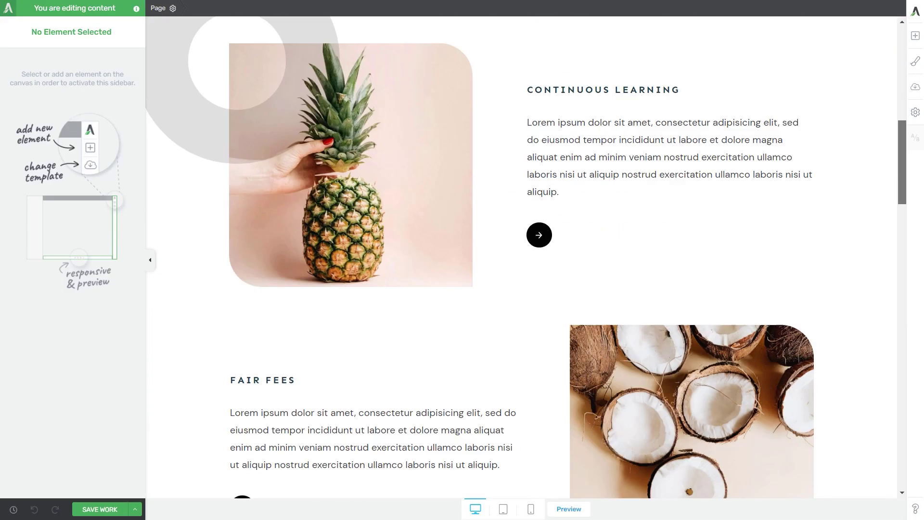
pyautogui.scroll(-4, 668, 192)
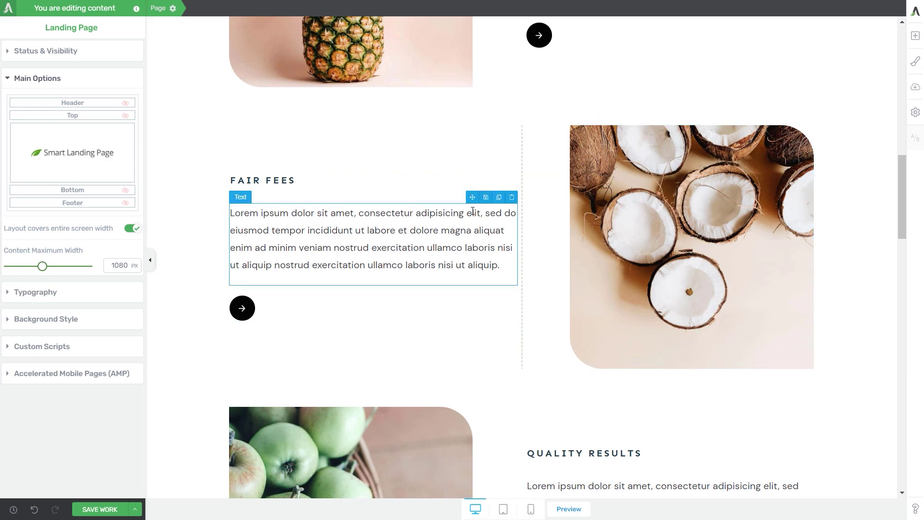
pyautogui.scroll(8, 472, 212)
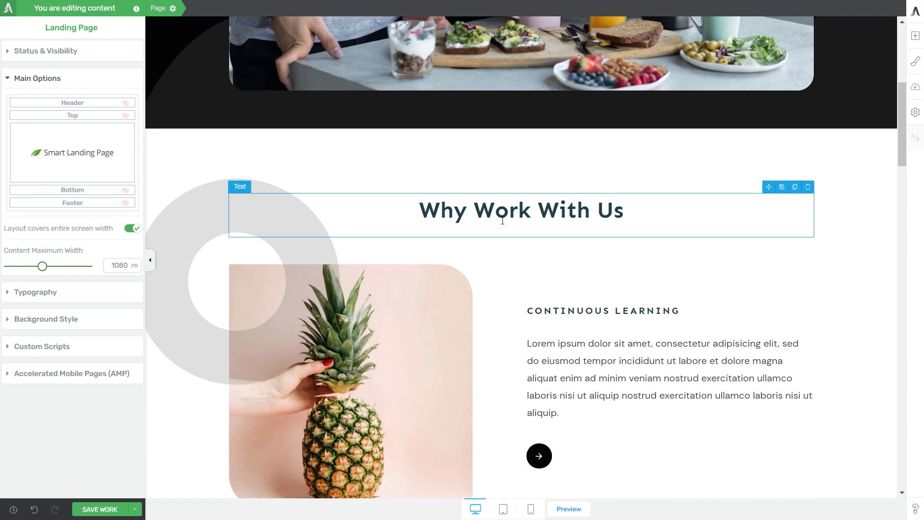
# Step: Color the Why Work With Us heading text blue
pyautogui.click(502, 221)
pyautogui.tripleClick(352, 227)
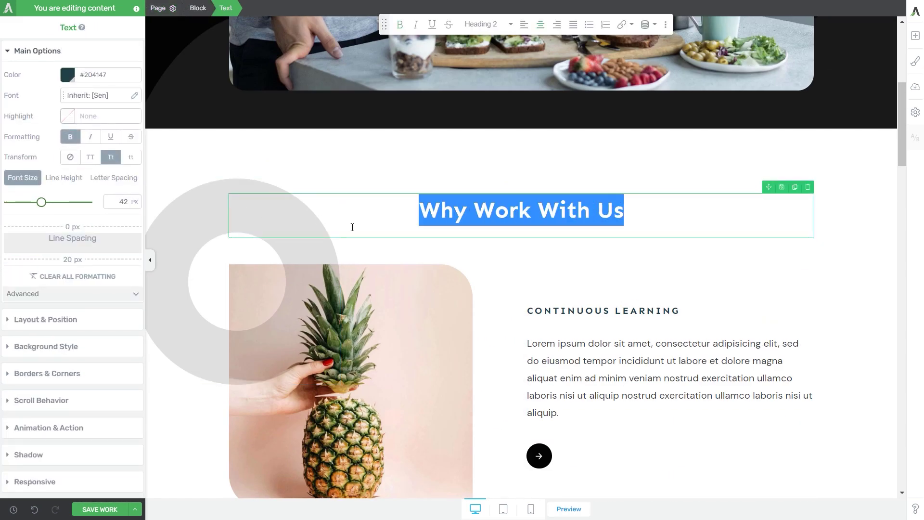
pyautogui.click(67, 74)
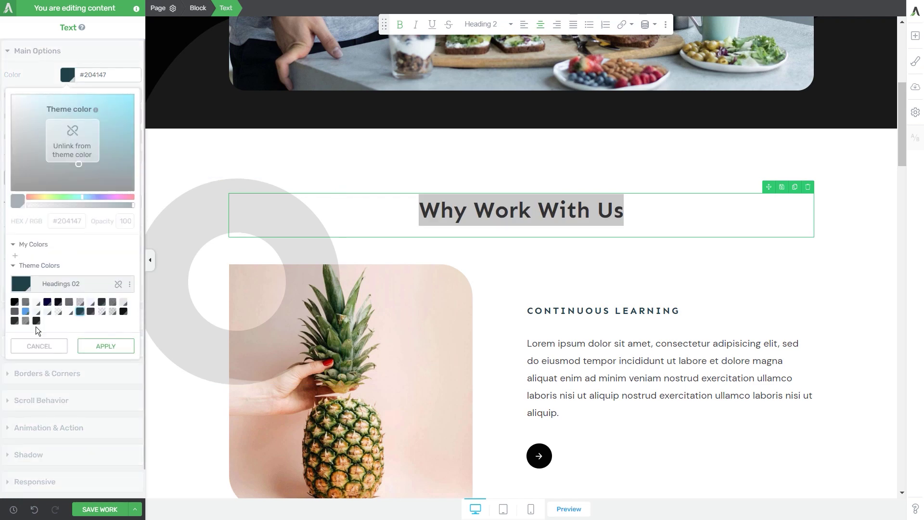
pyautogui.click(26, 312)
pyautogui.click(106, 346)
pyautogui.click(331, 326)
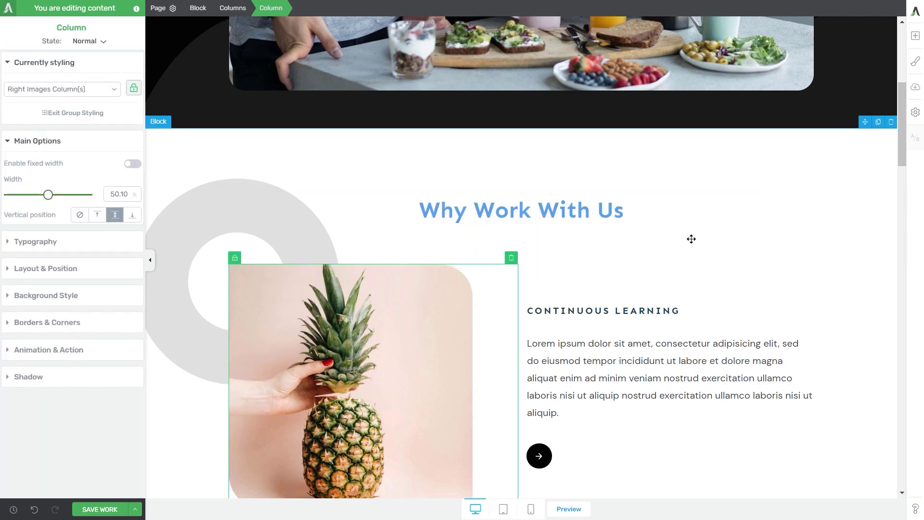
pyautogui.scroll(-15, 691, 239)
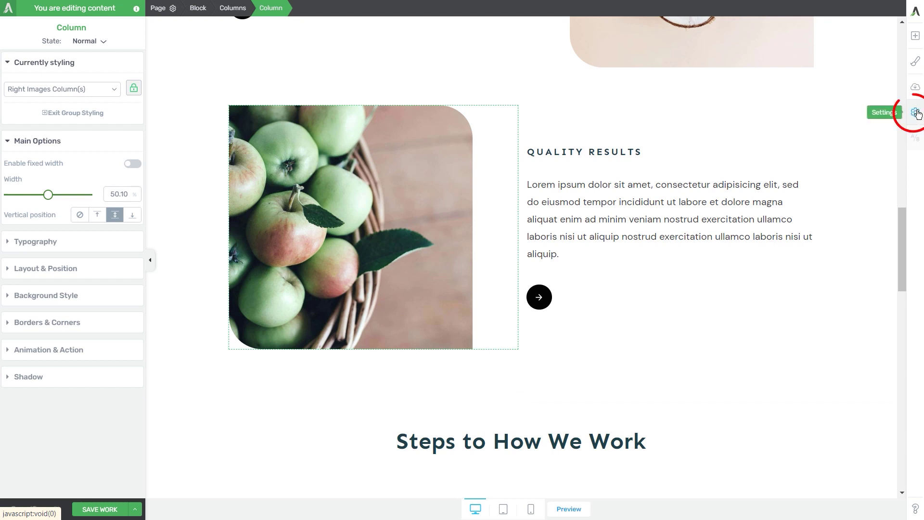
# Step: Begin exporting the landing page with the template name 'About Page'
pyautogui.click(916, 114)
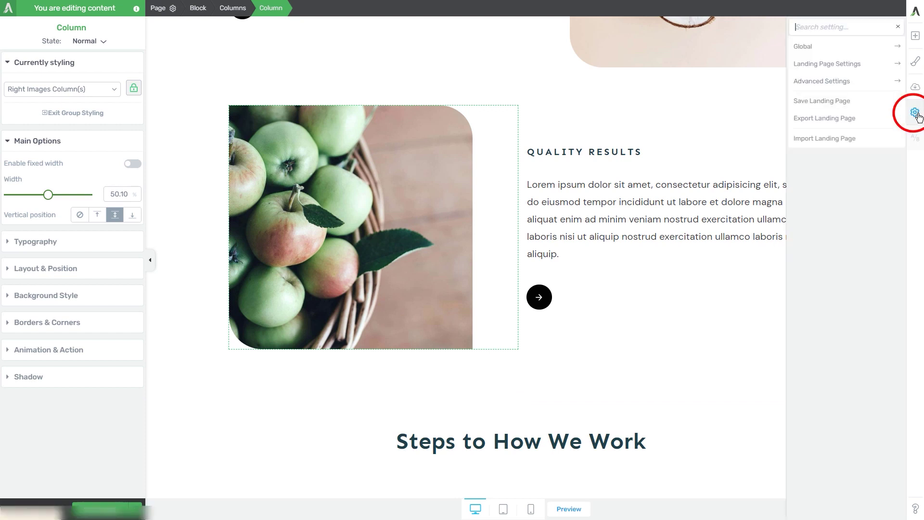
pyautogui.click(828, 125)
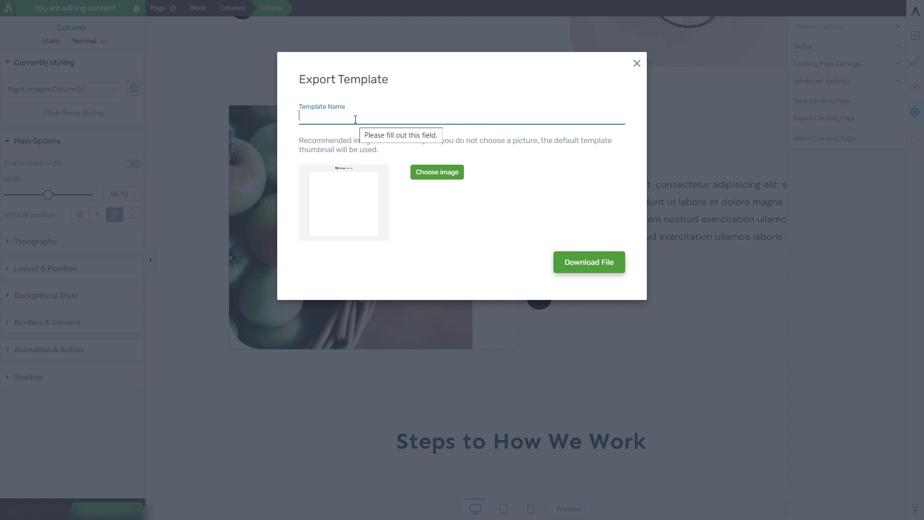
pyautogui.write('About Page')
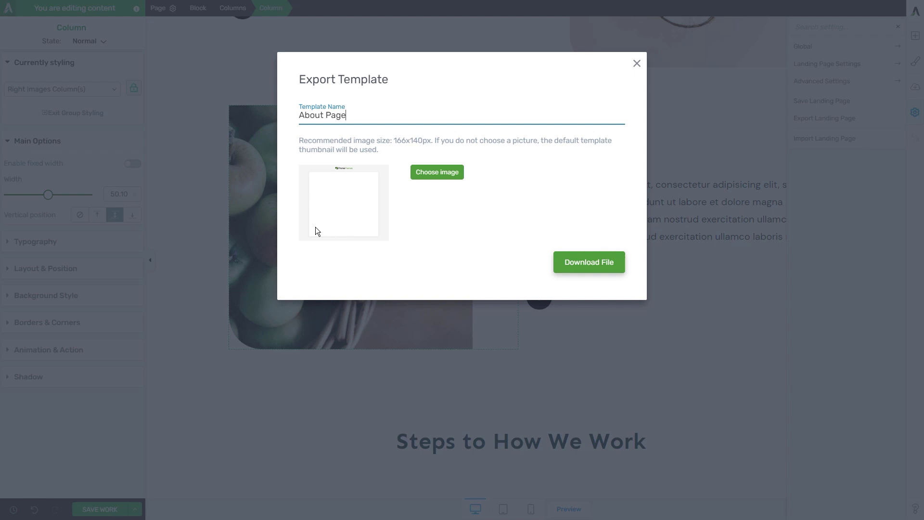
# Step: Set the sandwich photo as the thumbnail and download the About Page template zip
pyautogui.click(430, 178)
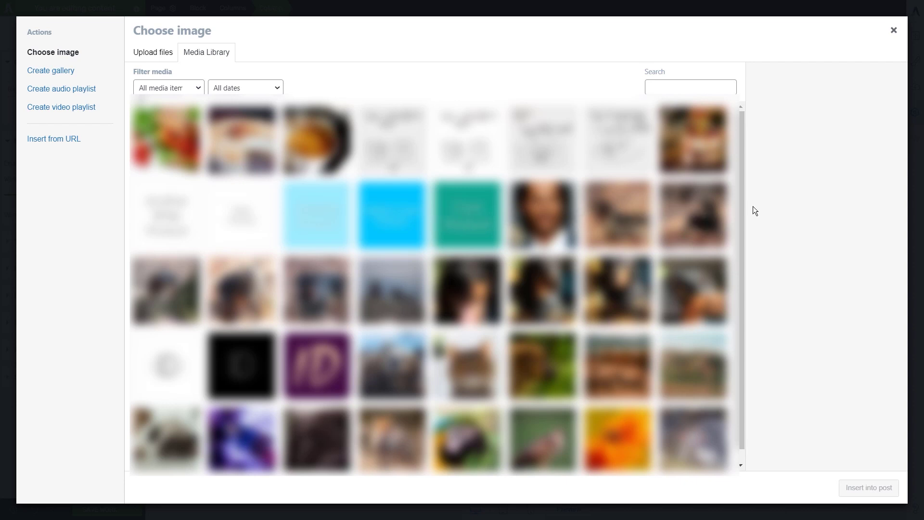
pyautogui.click(160, 144)
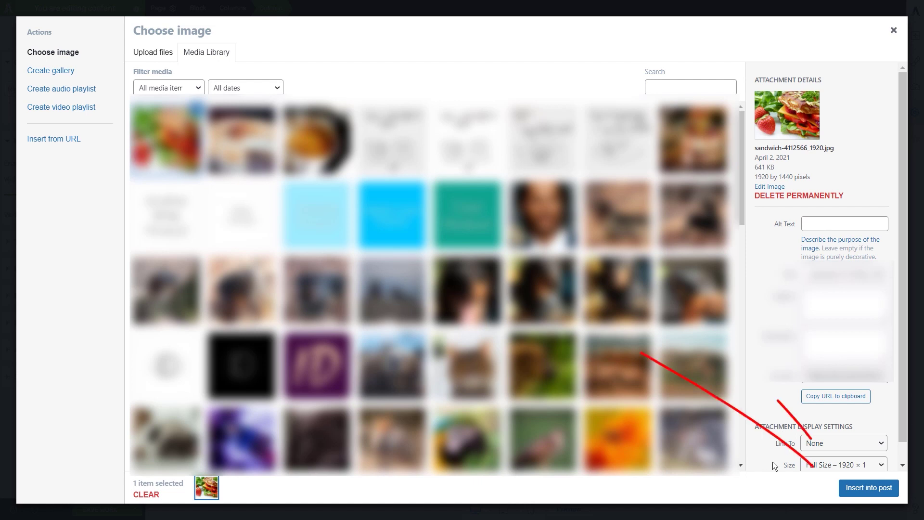
pyautogui.click(852, 496)
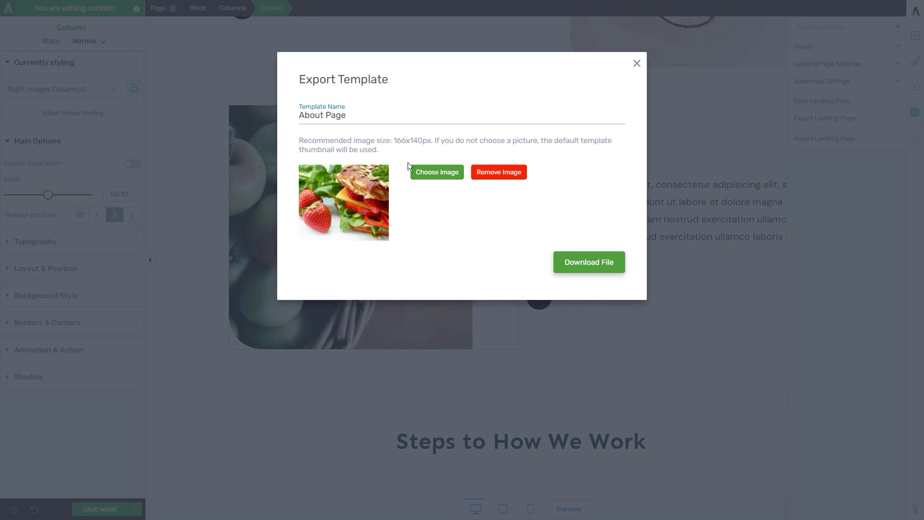
pyautogui.click(594, 267)
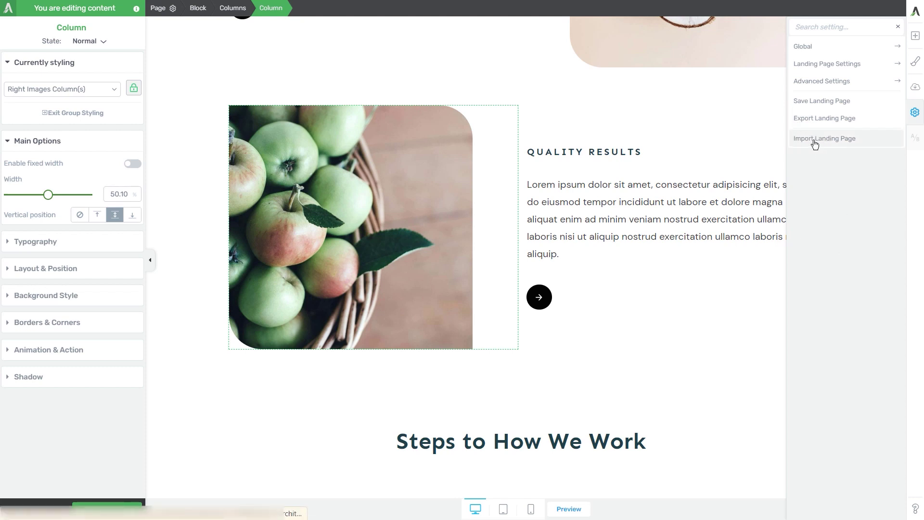
# Step: Start a landing page import, accept overwriting, and upload tve-lp-about-page-1.zip
pyautogui.click(914, 112)
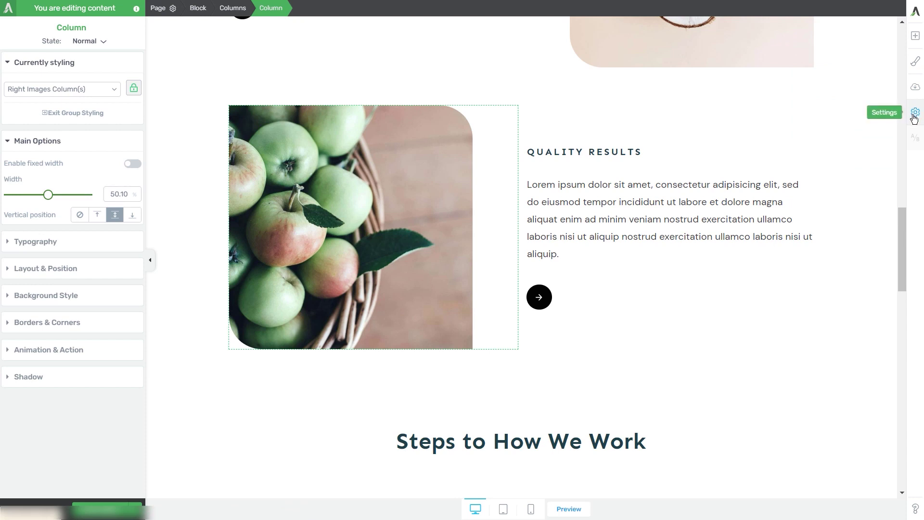
pyautogui.click(914, 117)
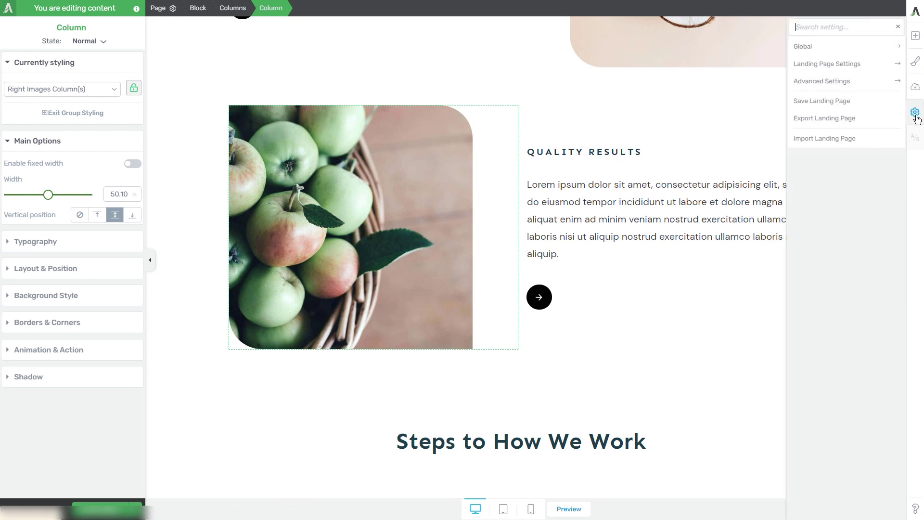
pyautogui.click(833, 140)
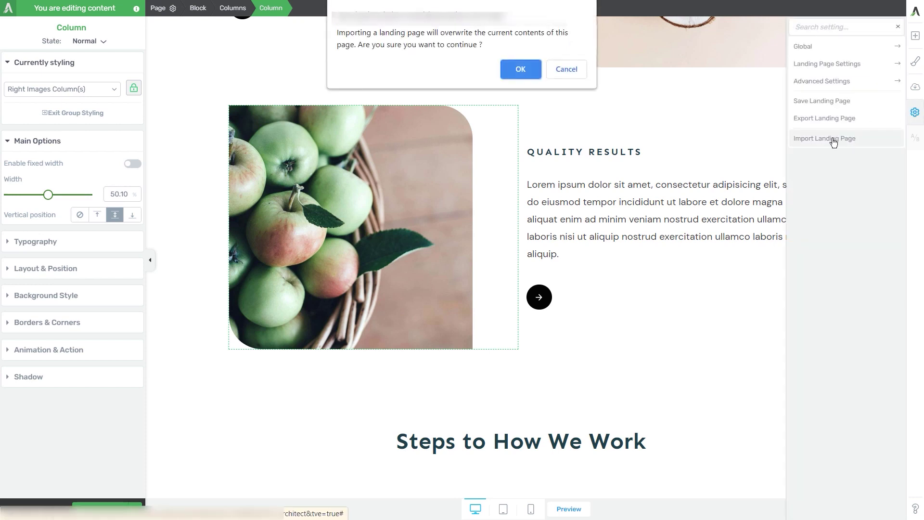
pyautogui.click(522, 73)
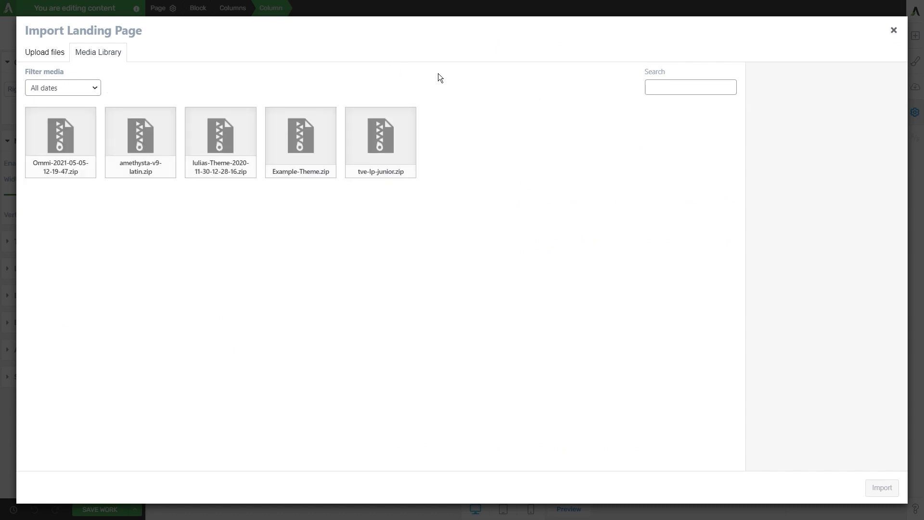
pyautogui.click(40, 53)
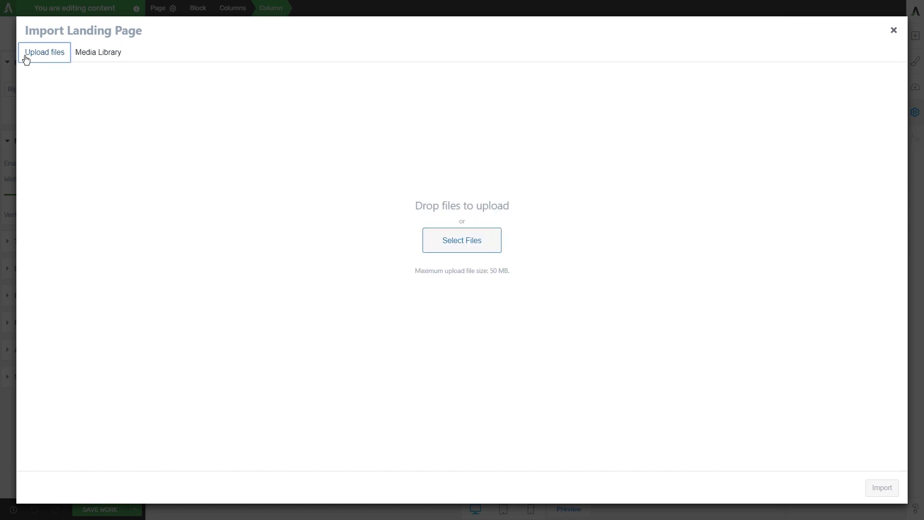
pyautogui.click(479, 244)
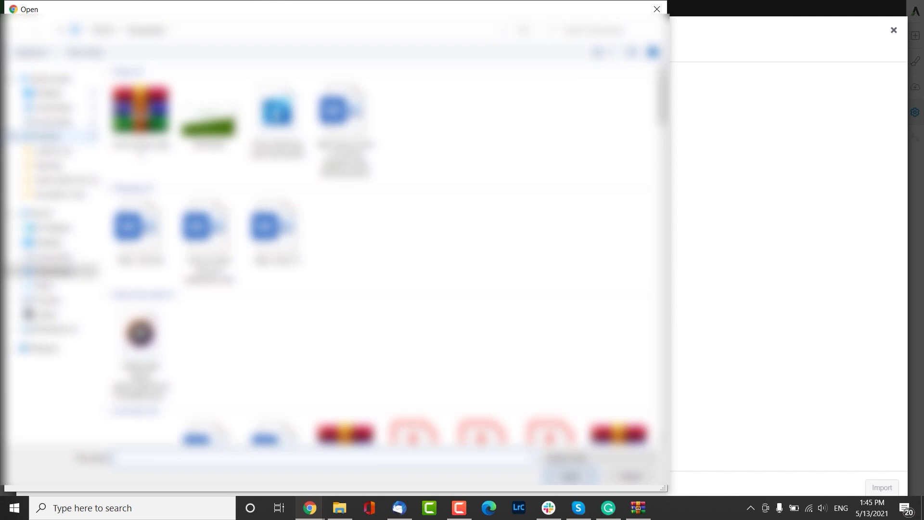
pyautogui.click(140, 120)
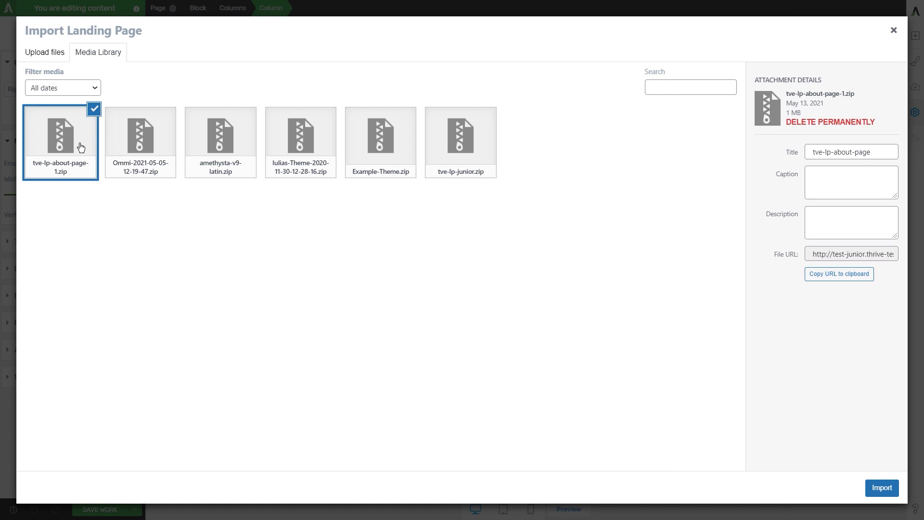
# Step: Import the uploaded zip to replace the page content, then bring up the template chooser
pyautogui.click(882, 487)
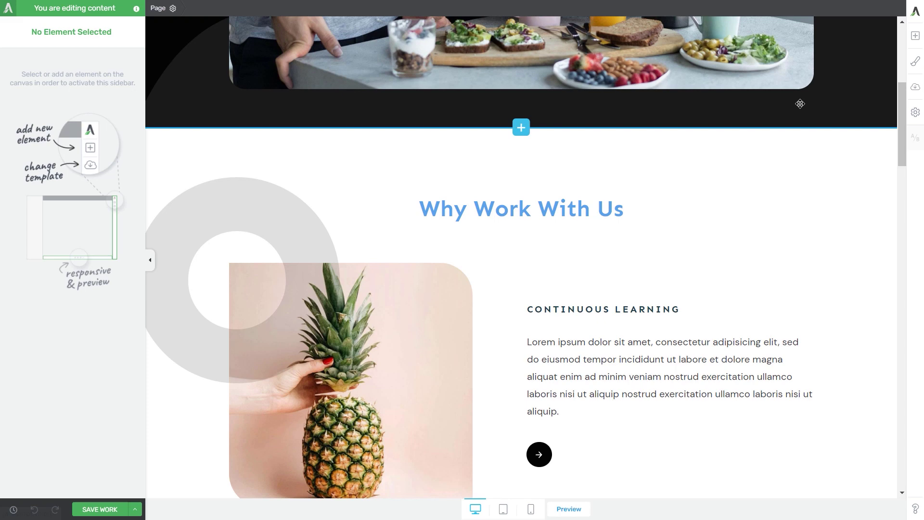
pyautogui.click(914, 88)
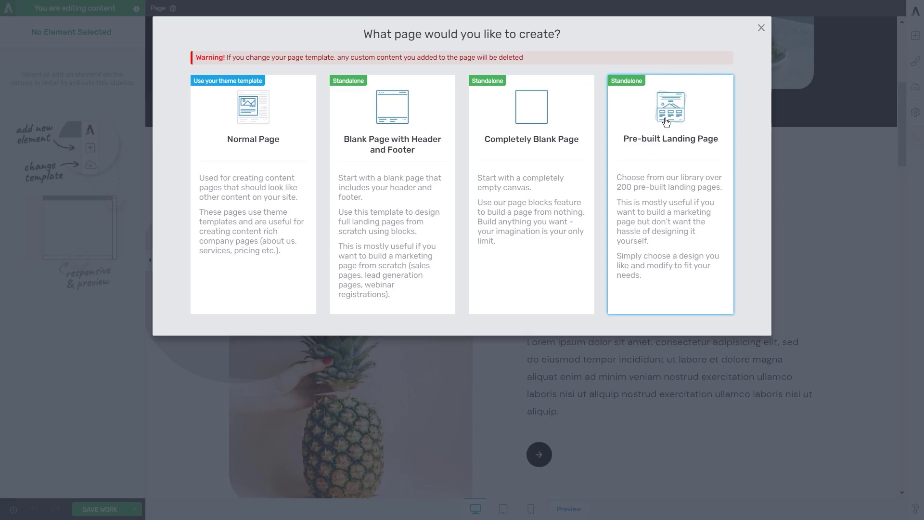
# Step: Show the Saved Landing Pages list containing about-page-1 with its sandwich thumbnail
pyautogui.click(666, 122)
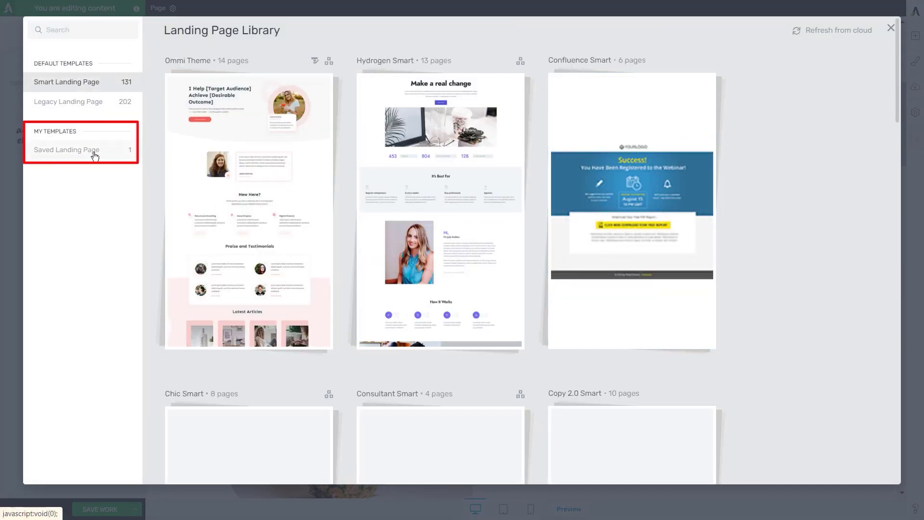
pyautogui.moveTo(33, 131); pyautogui.dragTo(76, 131)
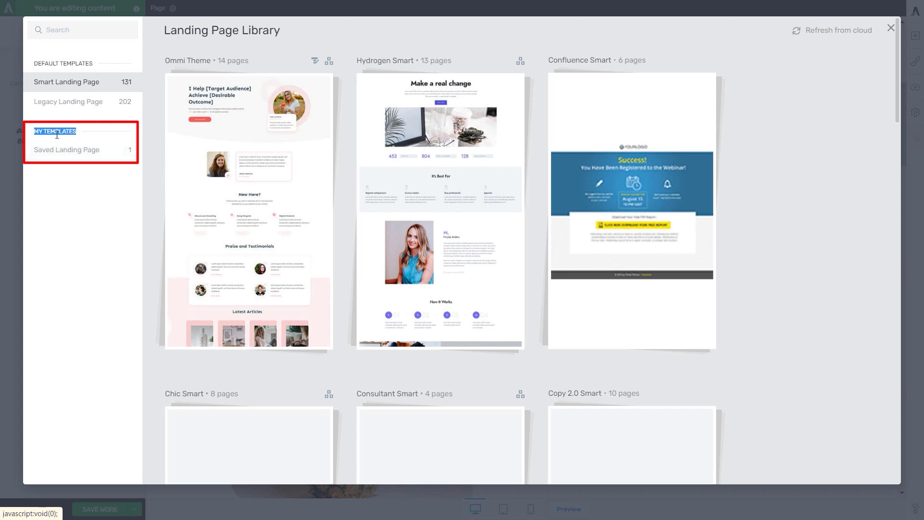
pyautogui.click(79, 151)
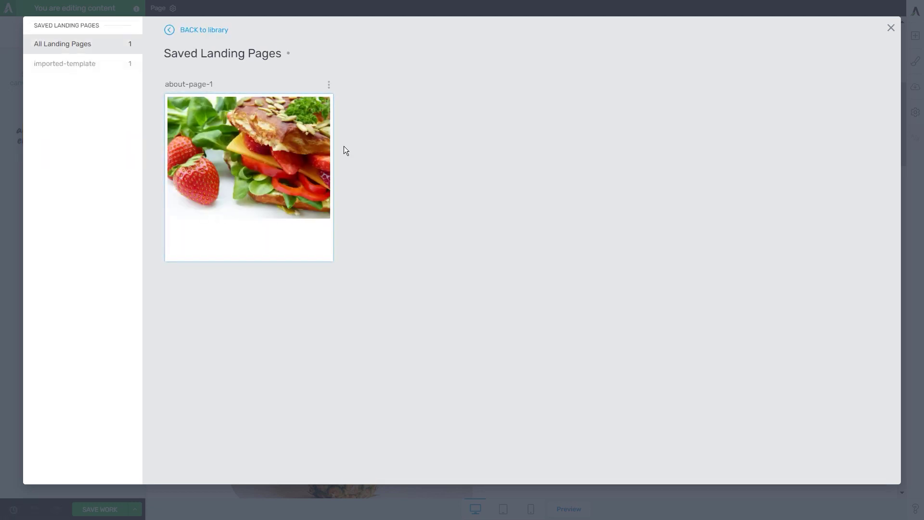